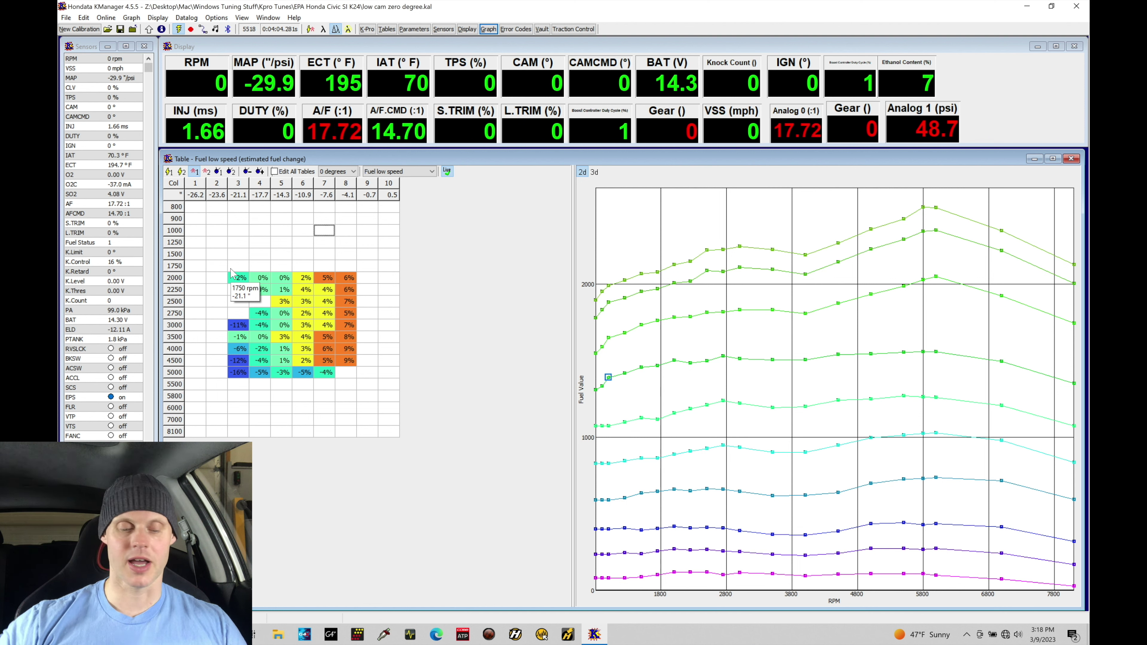
Review fuel table columns 8–10, first across all rpm rows, then from 800 to 2000 rpm.
drag(354, 209, 384, 435)
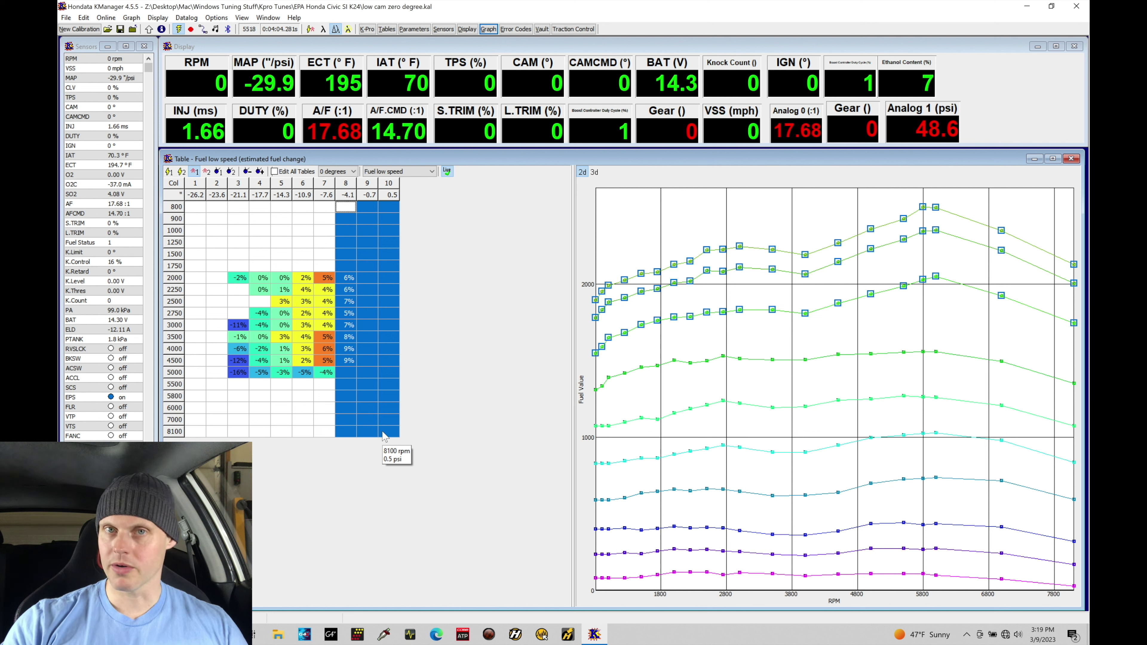
click(327, 337)
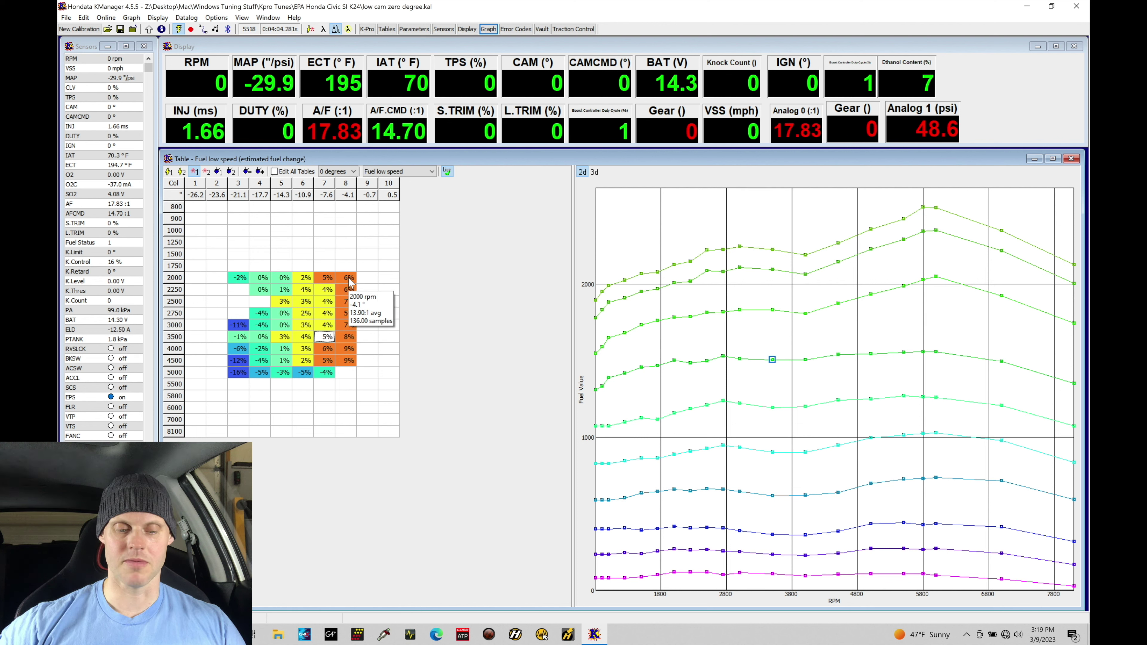
drag(346, 277, 395, 208)
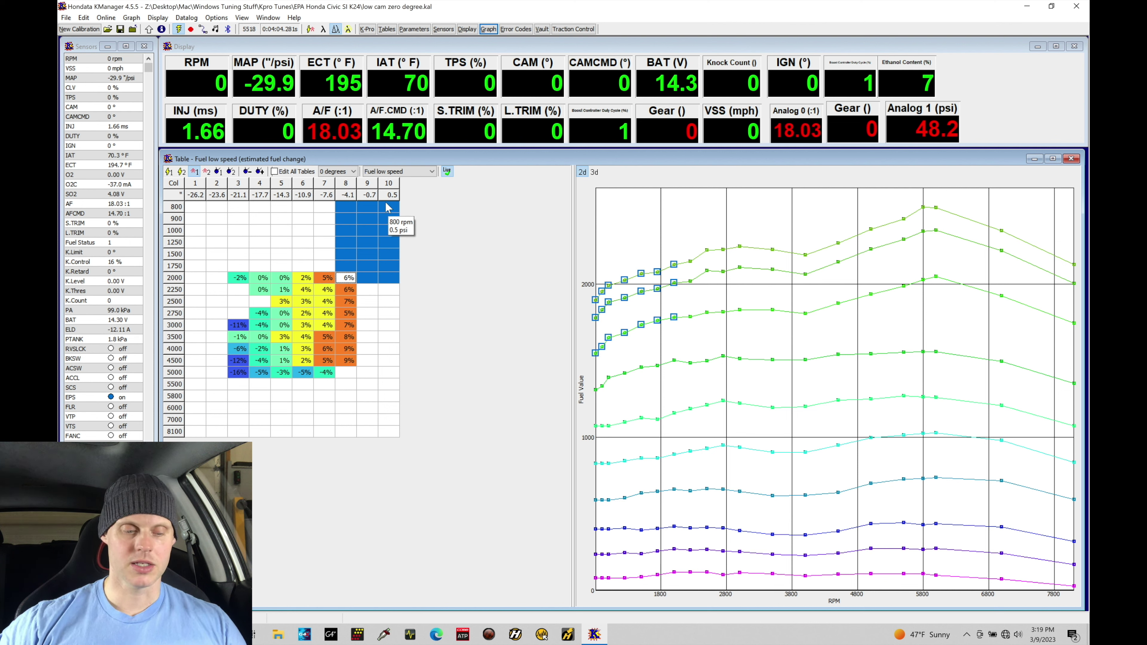
click(260, 206)
Show the Ignition low speed table and select columns 8–9 from 3000 rpm down.
click(171, 172)
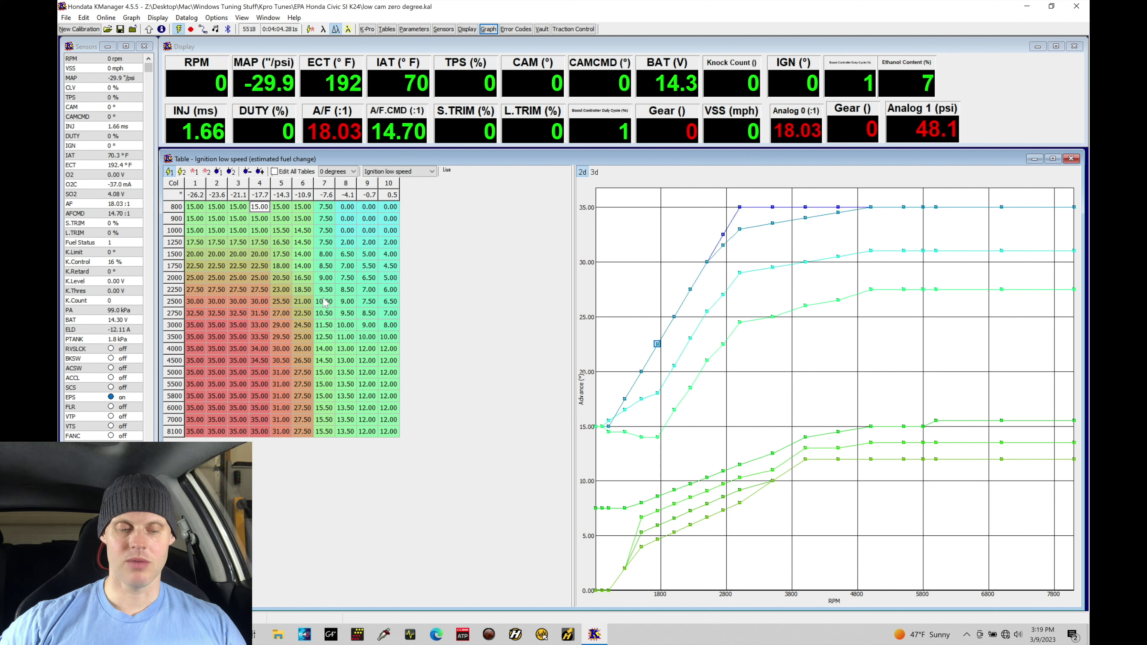
drag(346, 325, 373, 407)
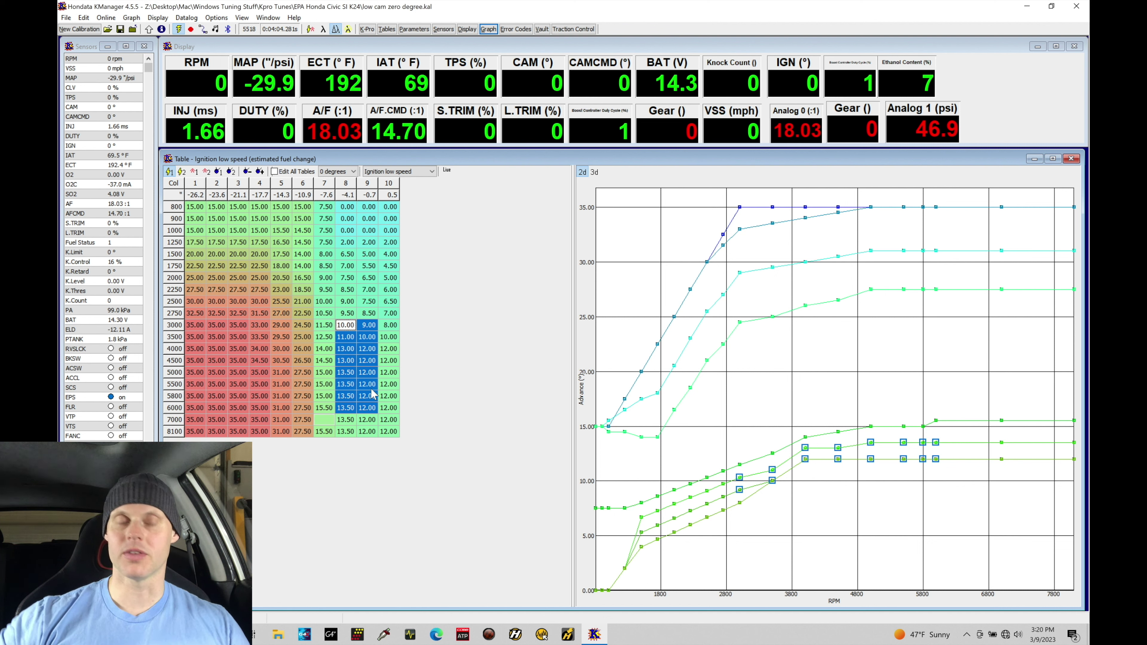
click(433, 173)
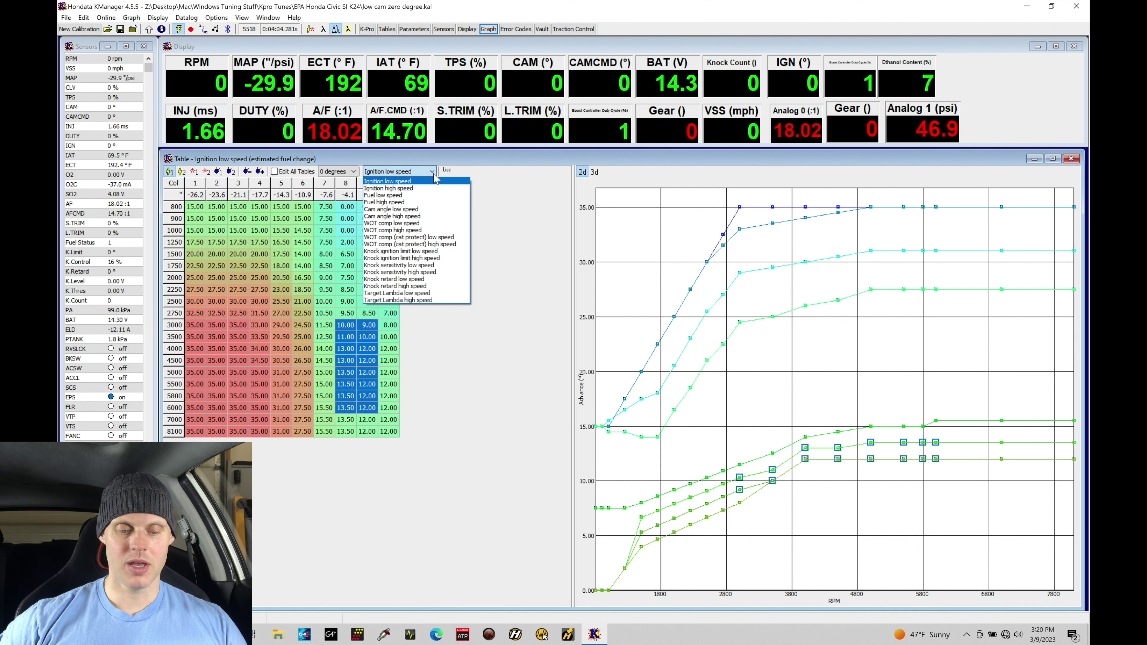
Display the Knock sensitivity low speed table and open the knock log graph over it.
click(421, 266)
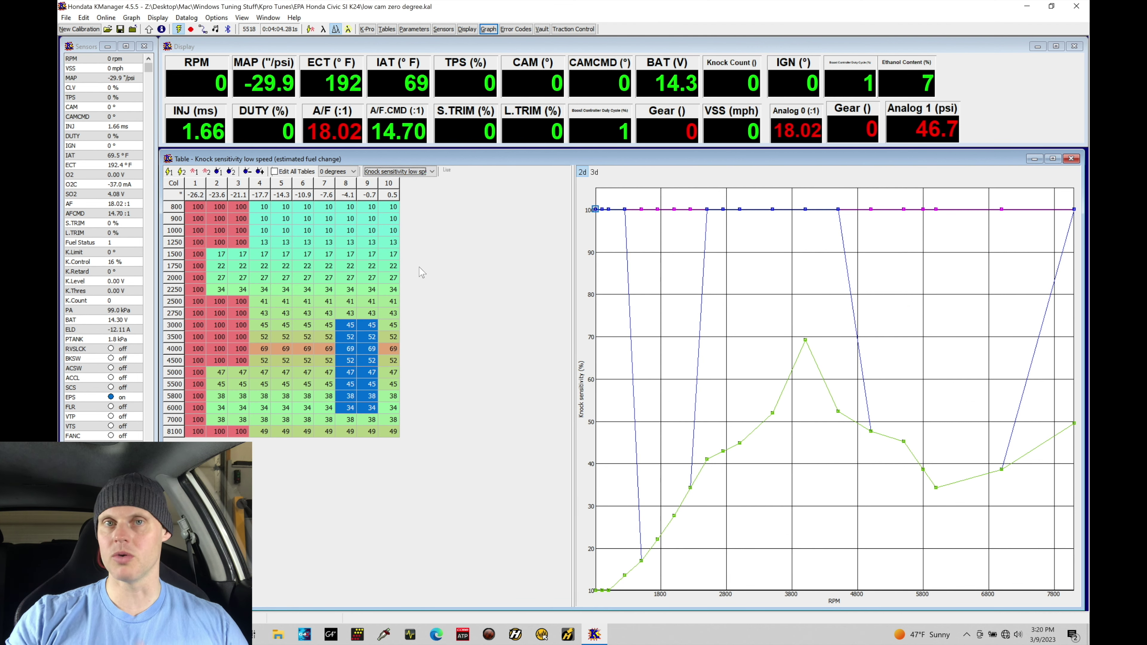
click(259, 173)
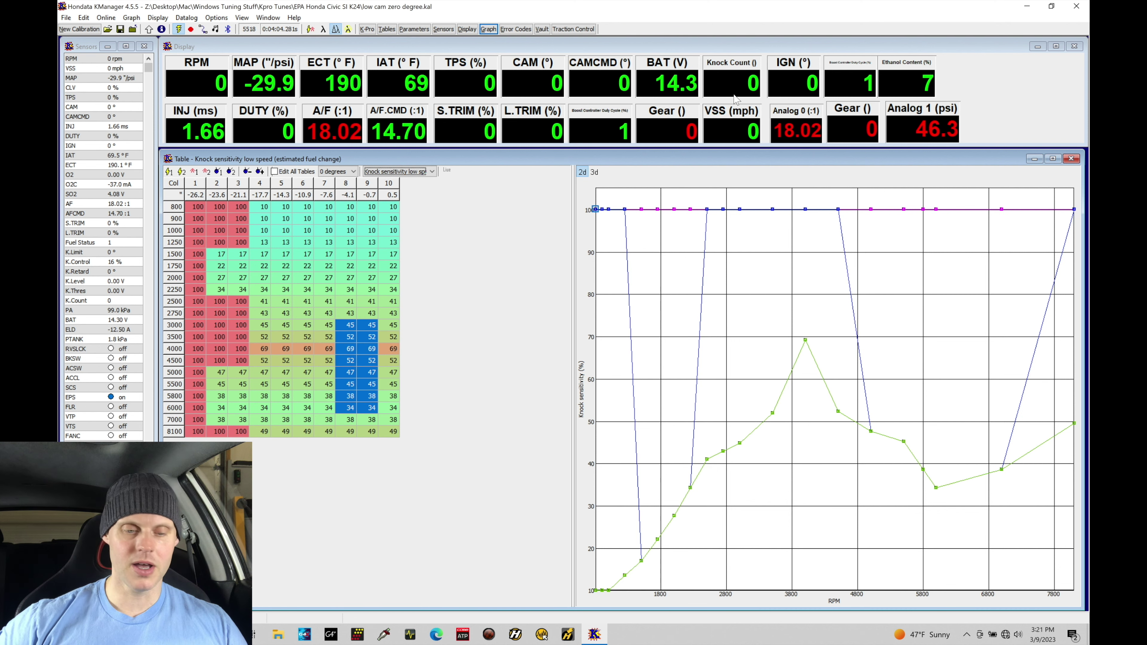
click(488, 29)
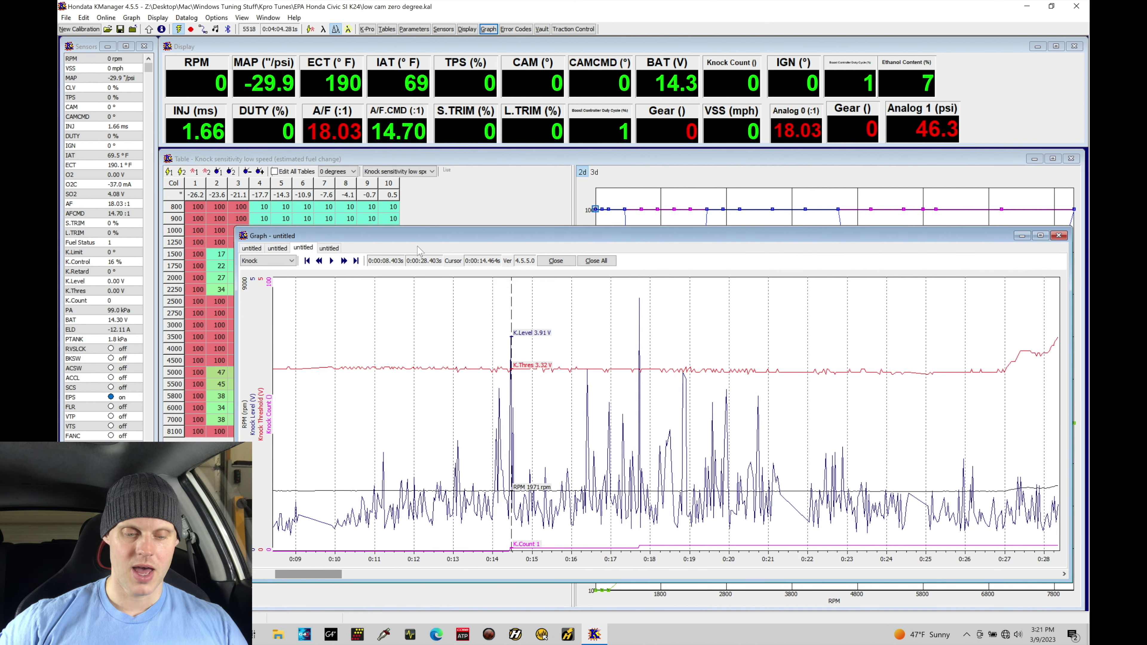
Move the graph window up-left and place the time marker on the 0:14.5 knock spike.
drag(426, 236, 412, 150)
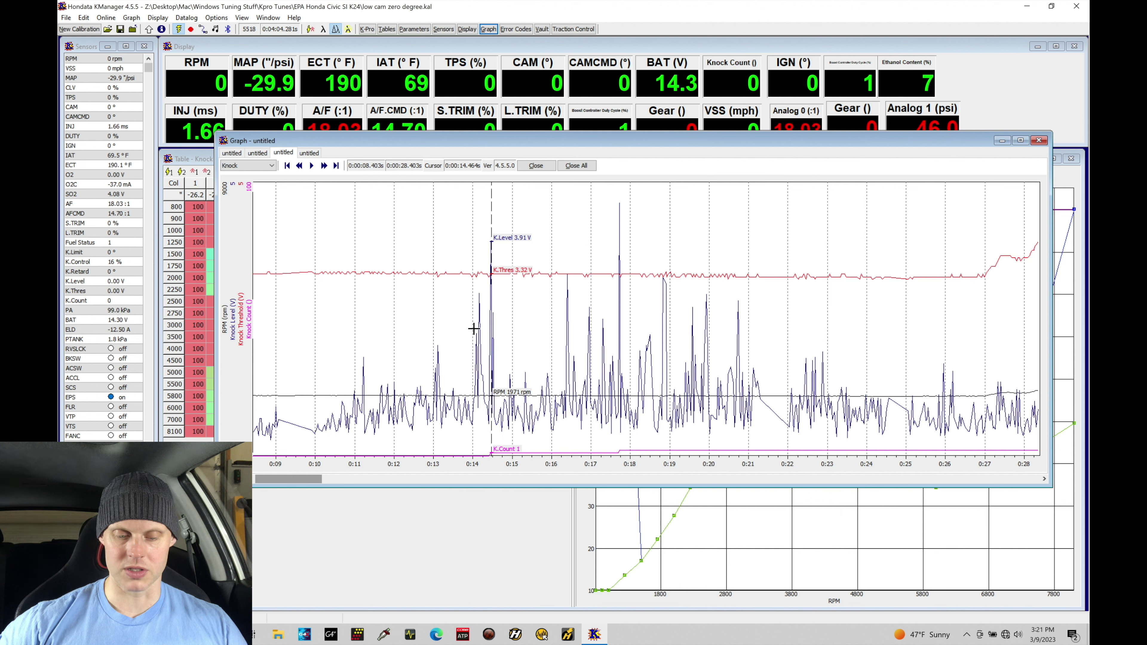
click(466, 329)
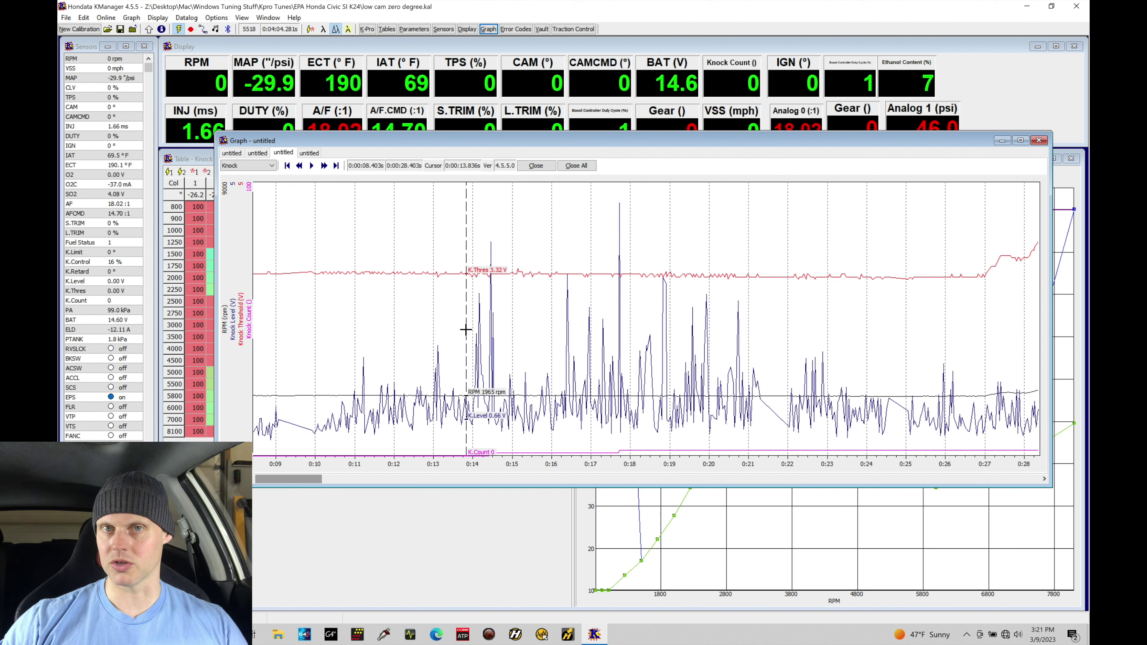
click(486, 406)
click(535, 415)
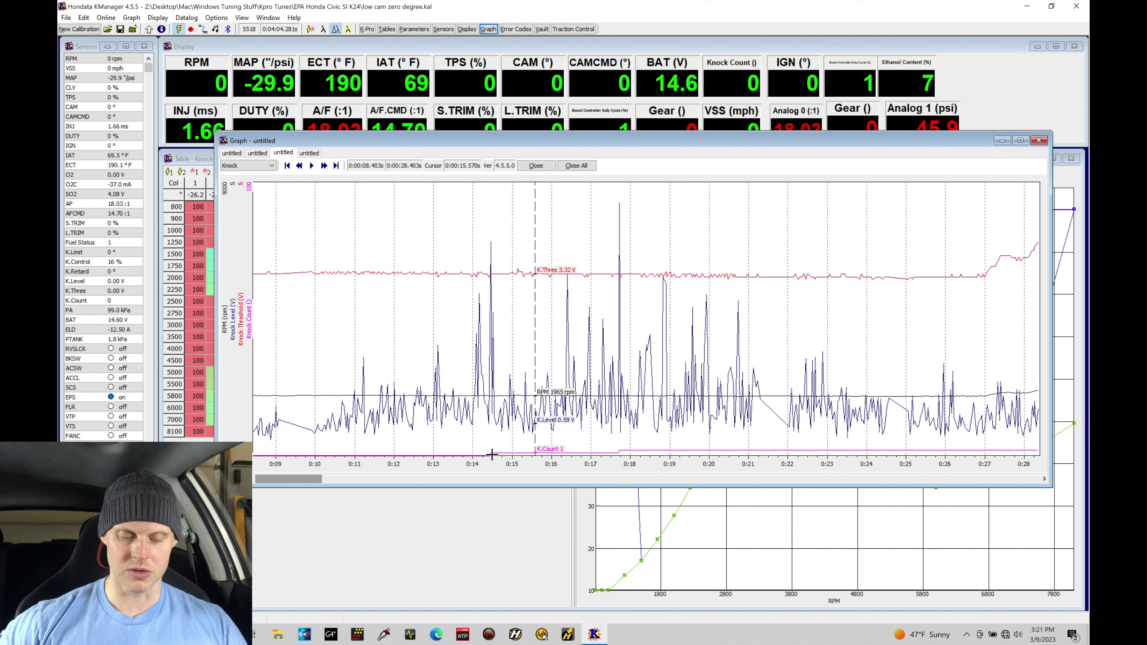
click(492, 438)
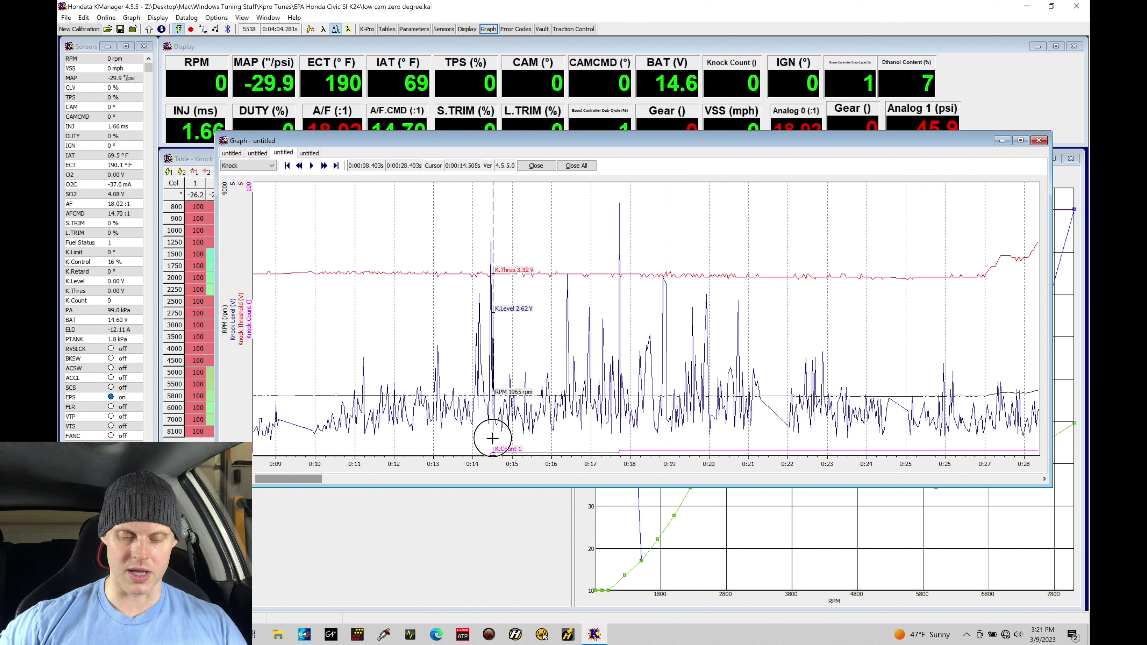
click(620, 418)
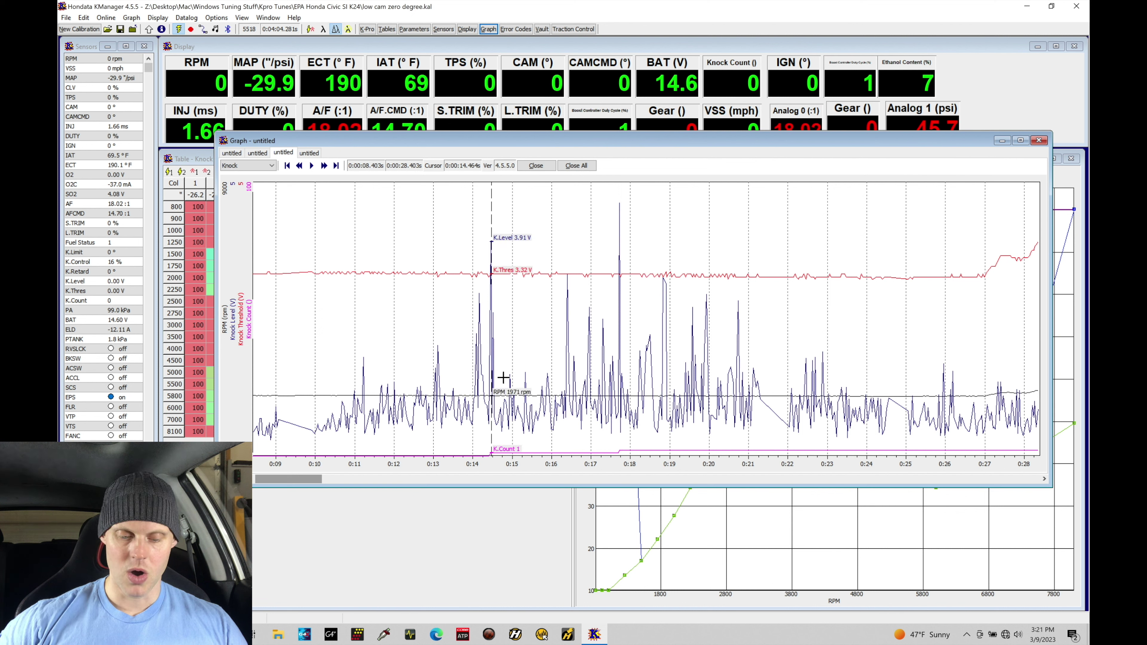
click(524, 357)
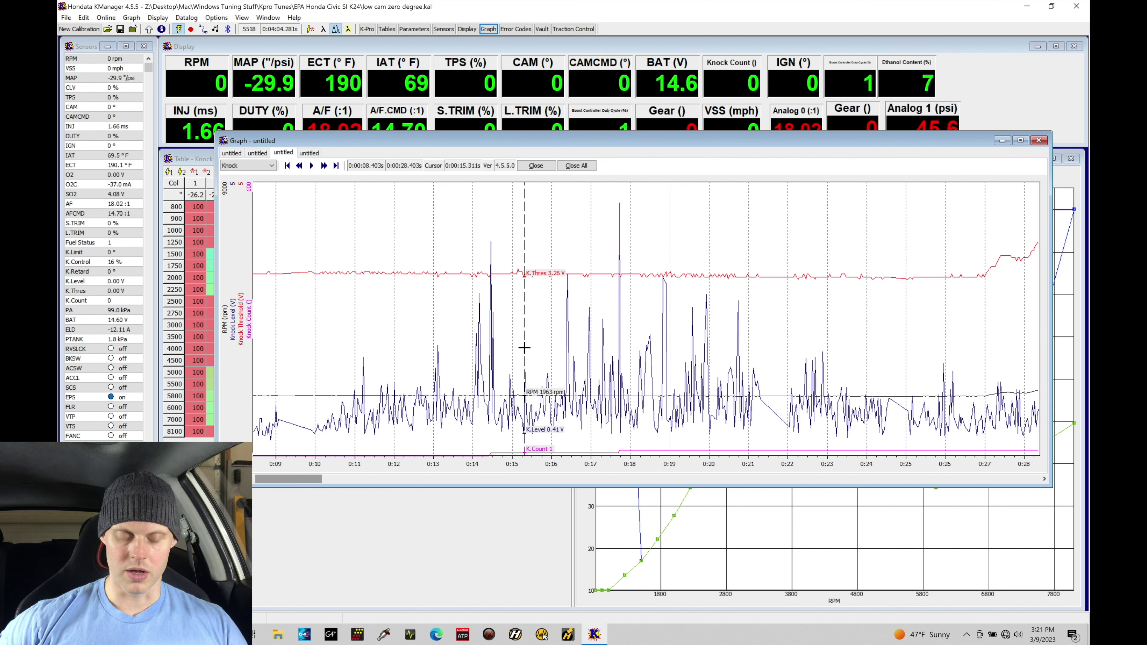
click(492, 253)
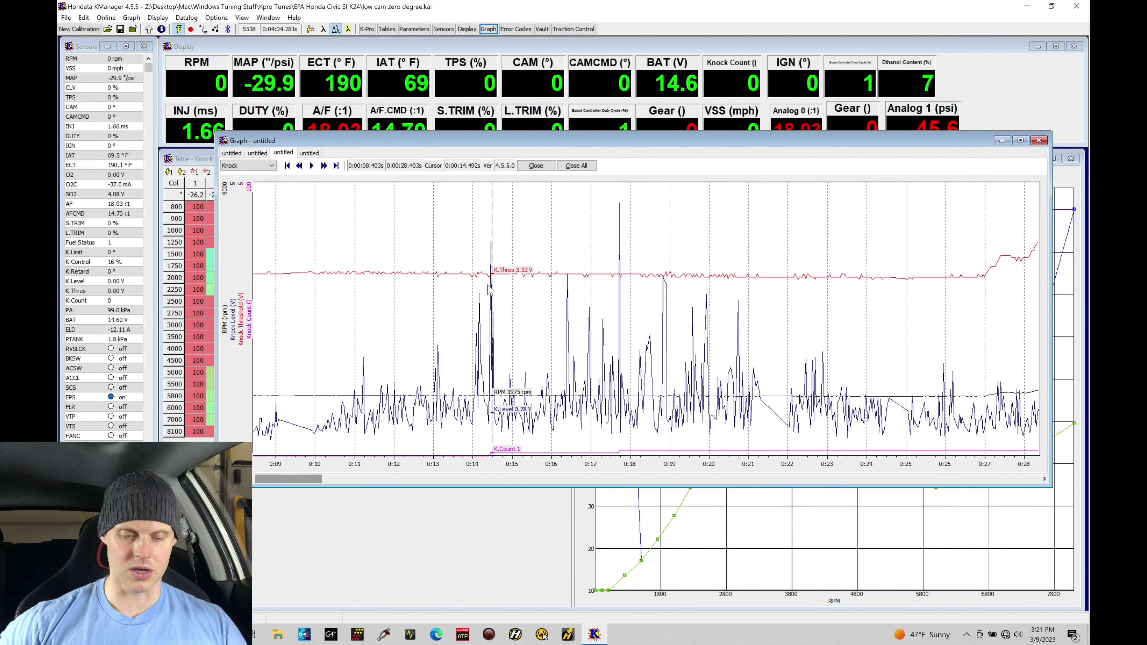
Zoom the knock log in four times, narrowing the range to about 11–18 s.
right_click(498, 231)
click(501, 233)
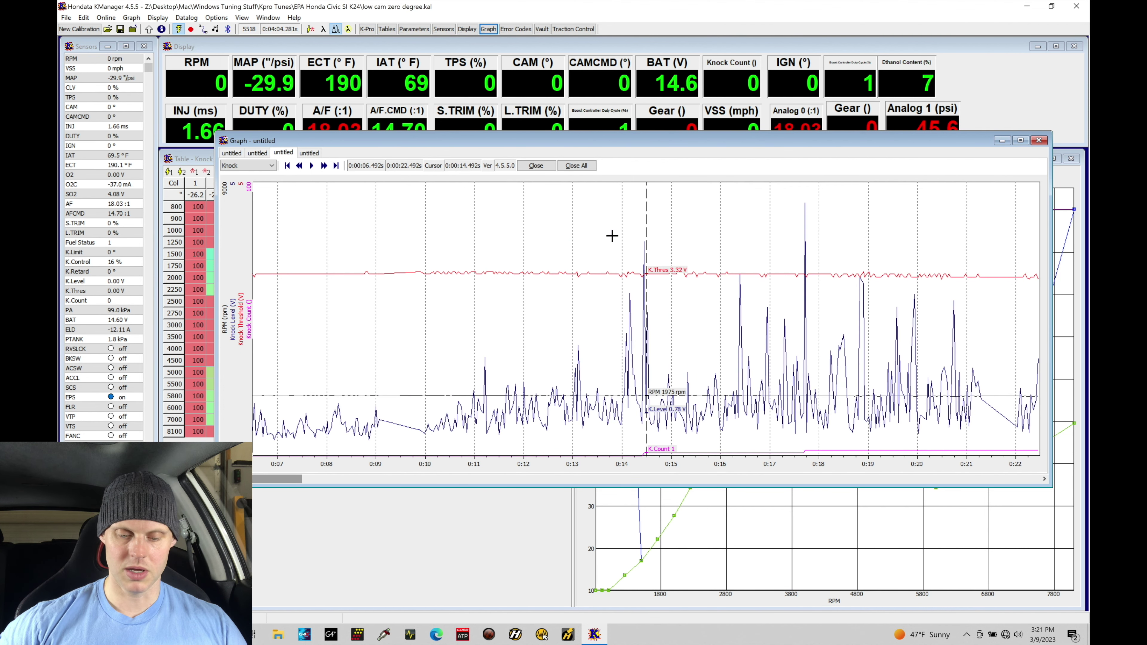
right_click(638, 244)
click(663, 251)
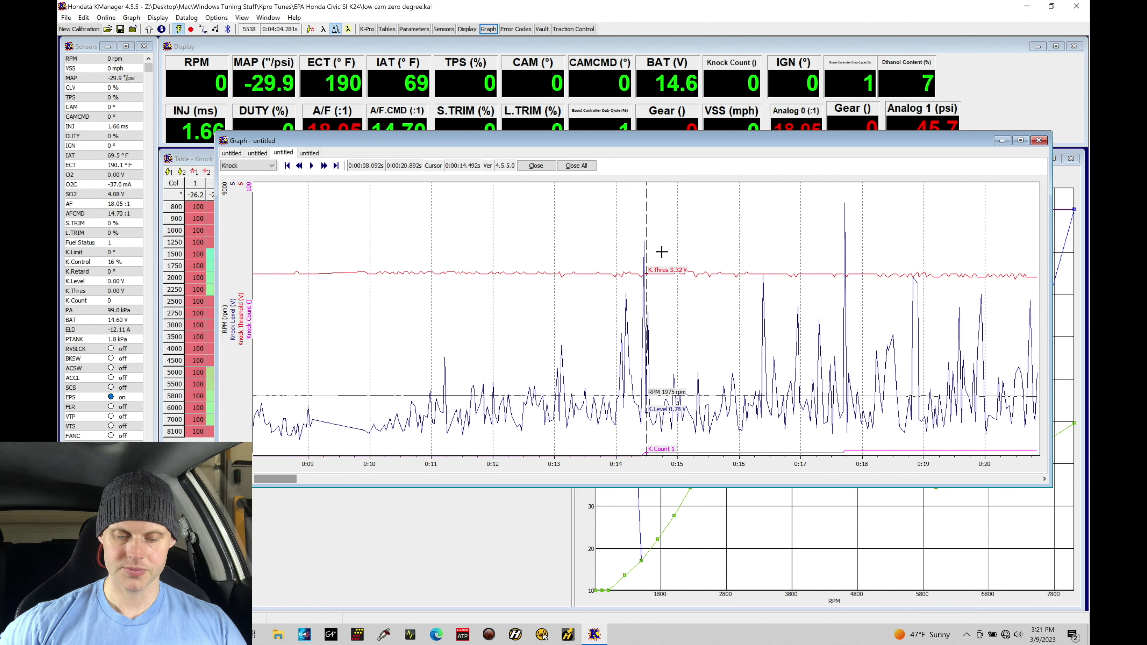
right_click(652, 240)
click(668, 245)
right_click(652, 245)
click(668, 253)
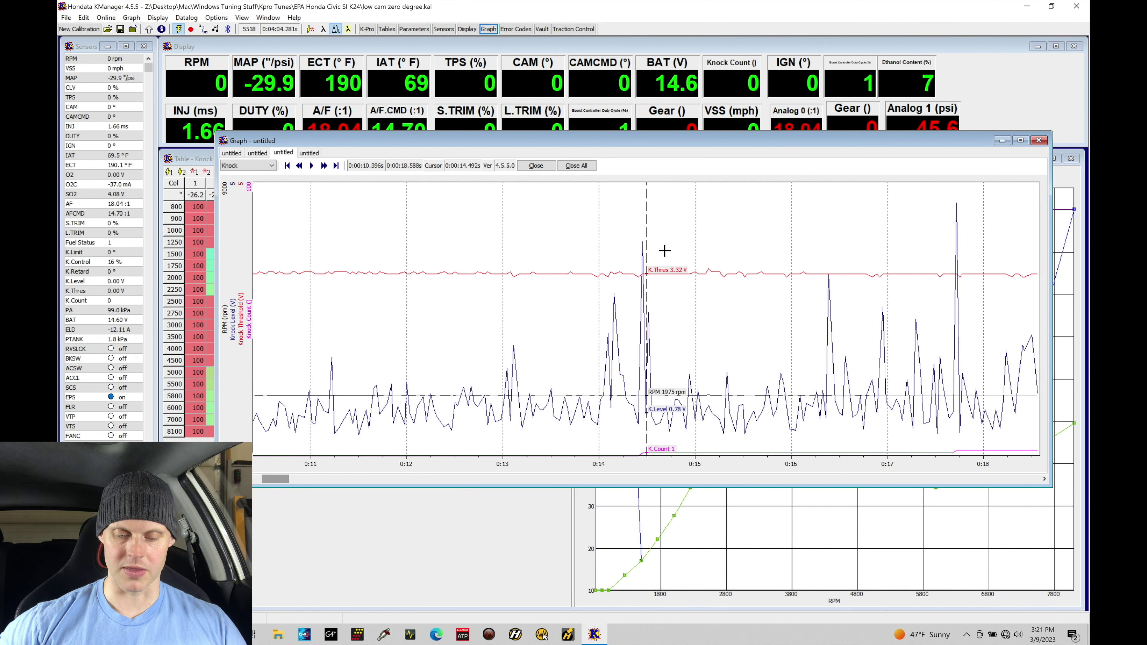
Zoom further to 11.870–17.113 s and place the cursor on the 3.91 V knock spike.
right_click(665, 250)
click(681, 258)
right_click(681, 257)
click(697, 263)
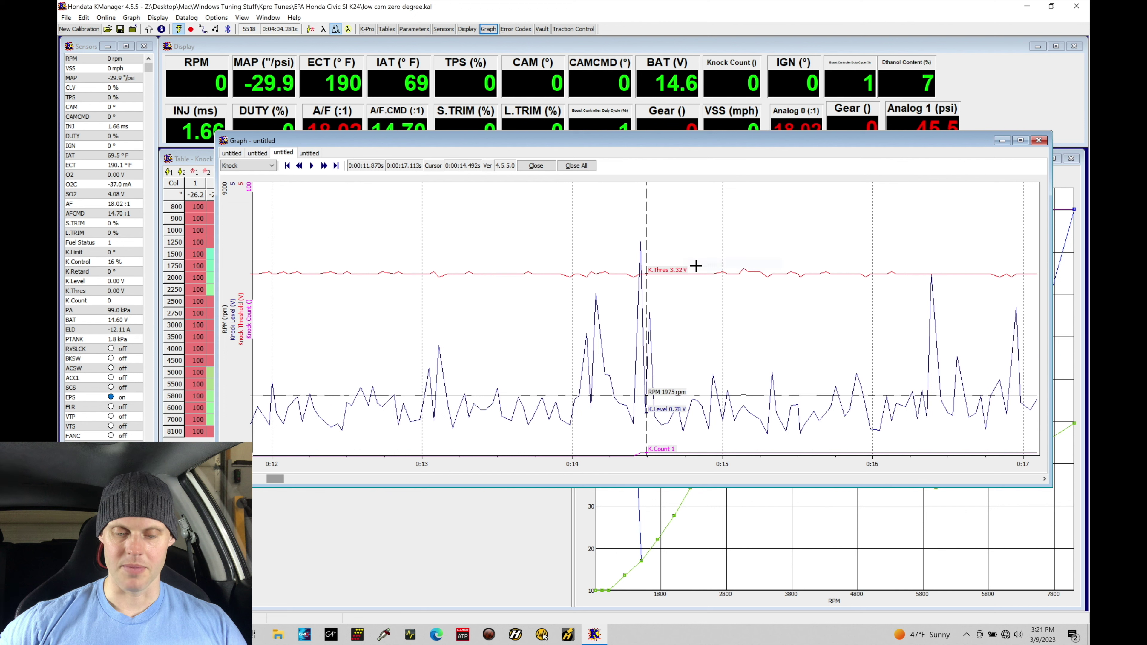
click(648, 311)
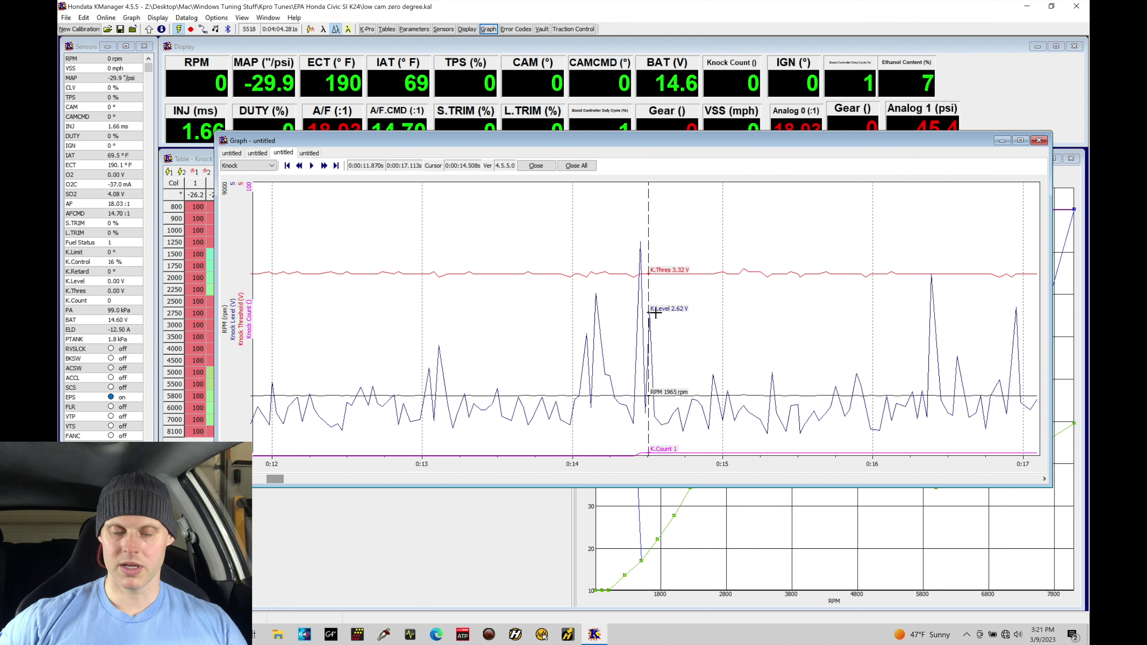
click(641, 301)
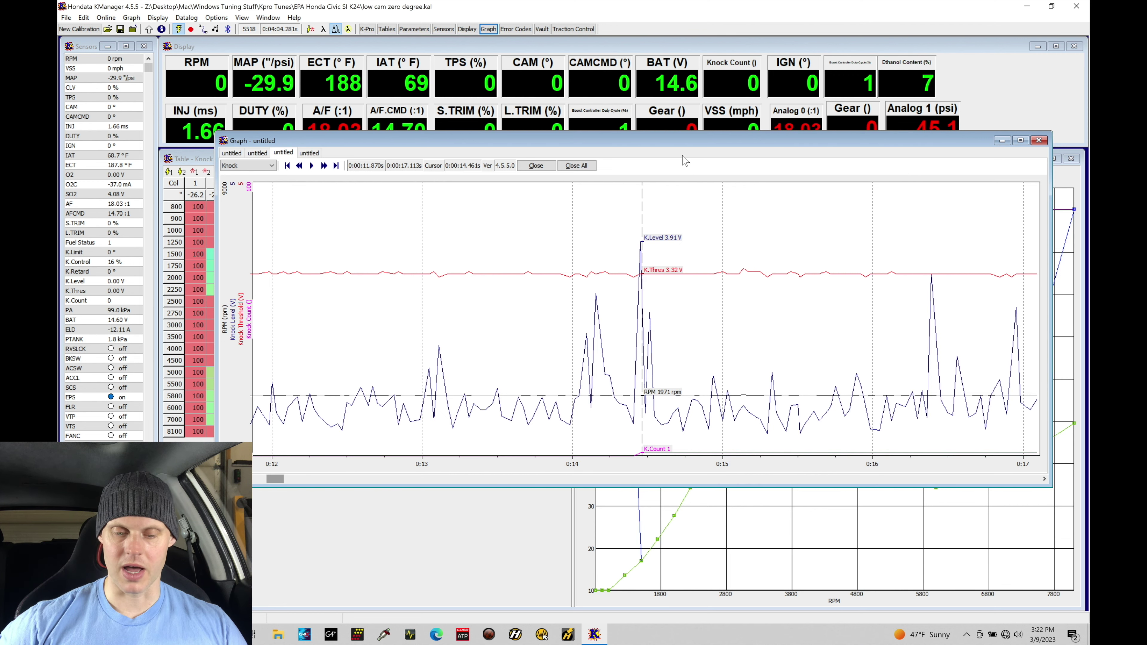
Move the graph right of the knock table and sweep the cursor across the 14.3–14.4 s knock event.
drag(679, 141, 888, 120)
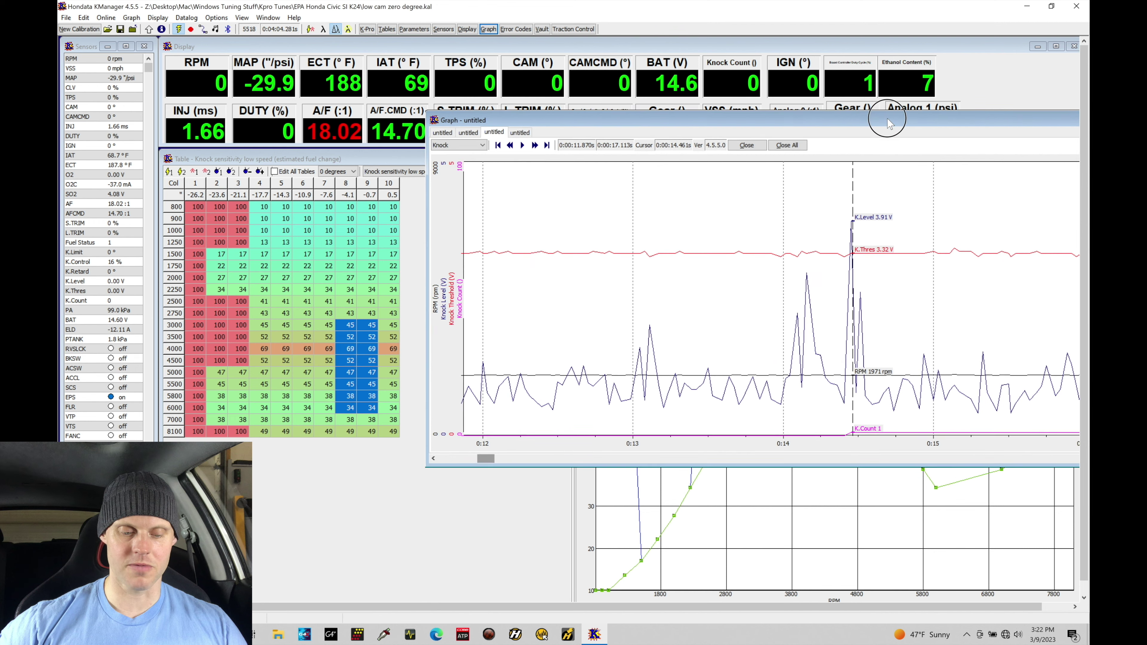
click(345, 290)
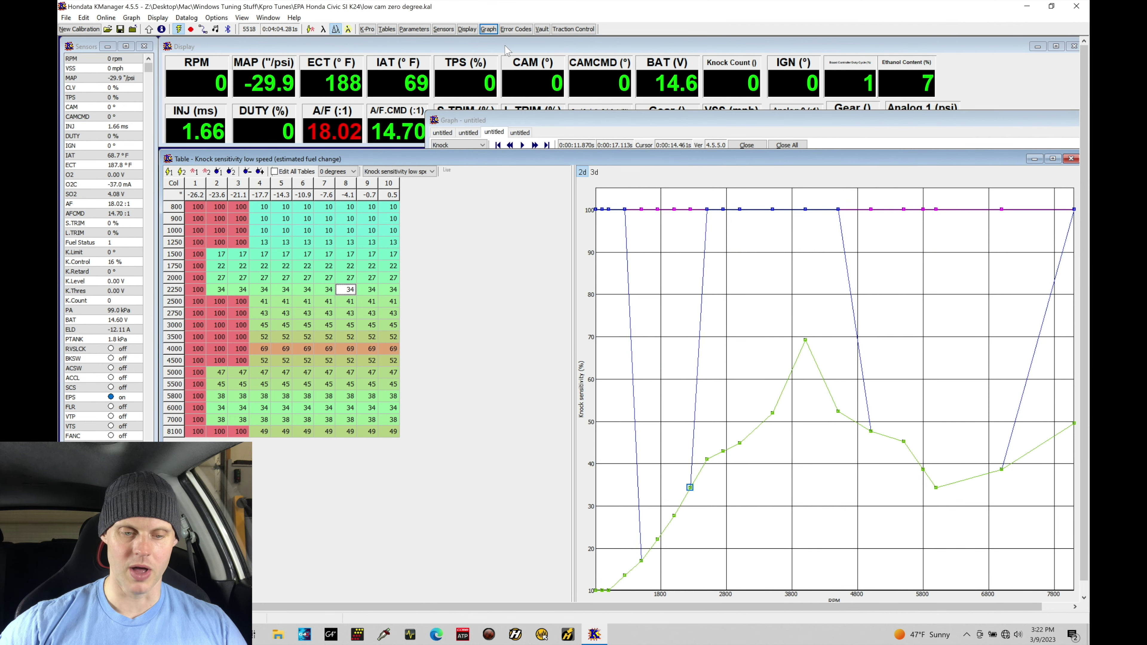
click(488, 29)
click(832, 288)
click(848, 284)
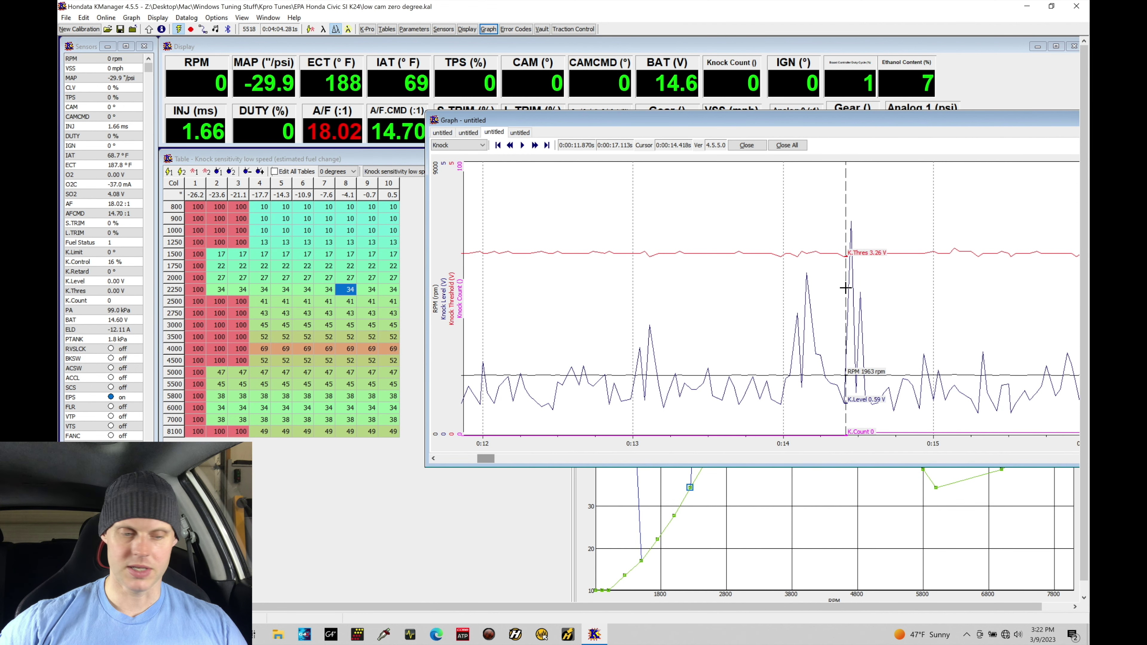
click(179, 29)
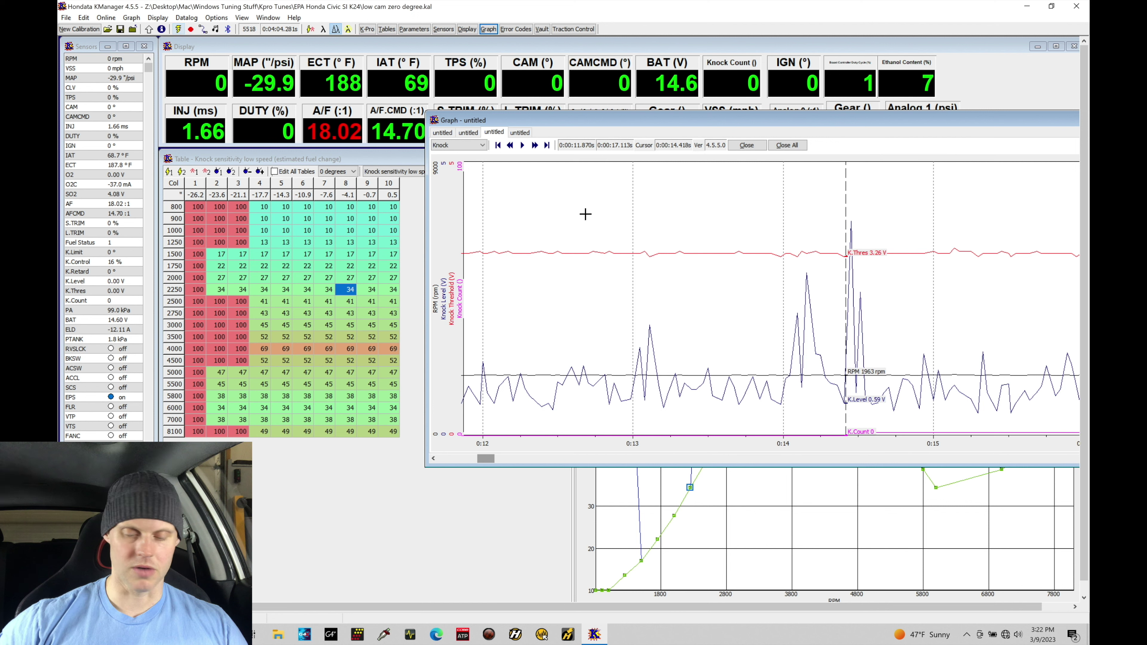
drag(845, 256, 821, 255)
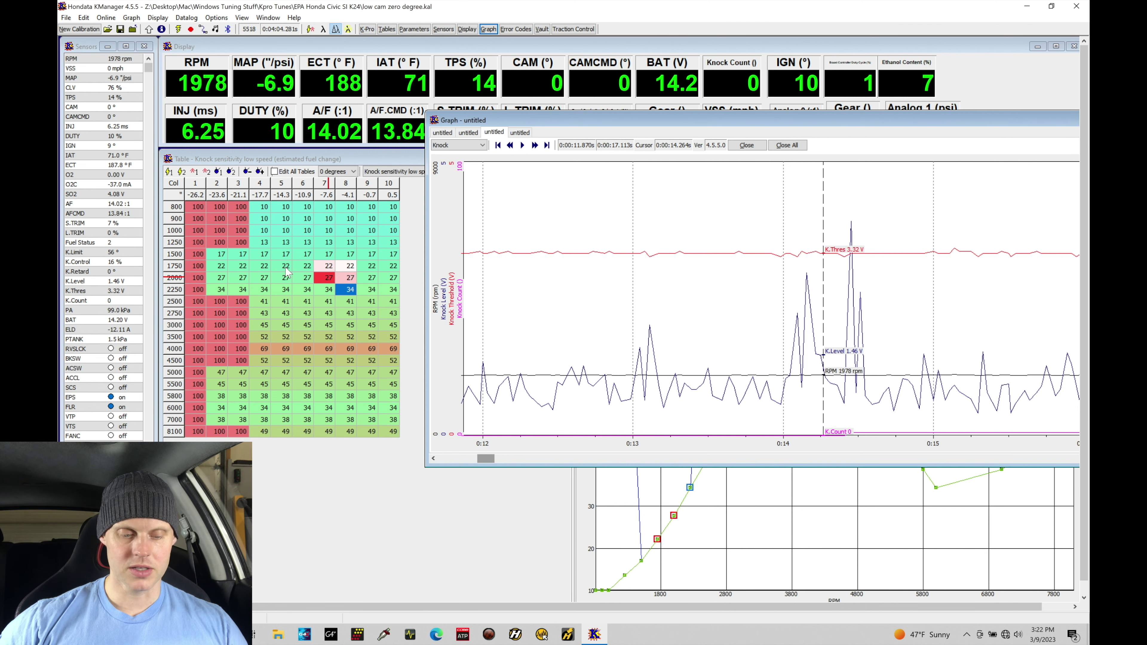
Select knock table rows 1500–2250, columns 2–10, then move the log cursor toward the peak.
click(283, 267)
drag(222, 255, 393, 289)
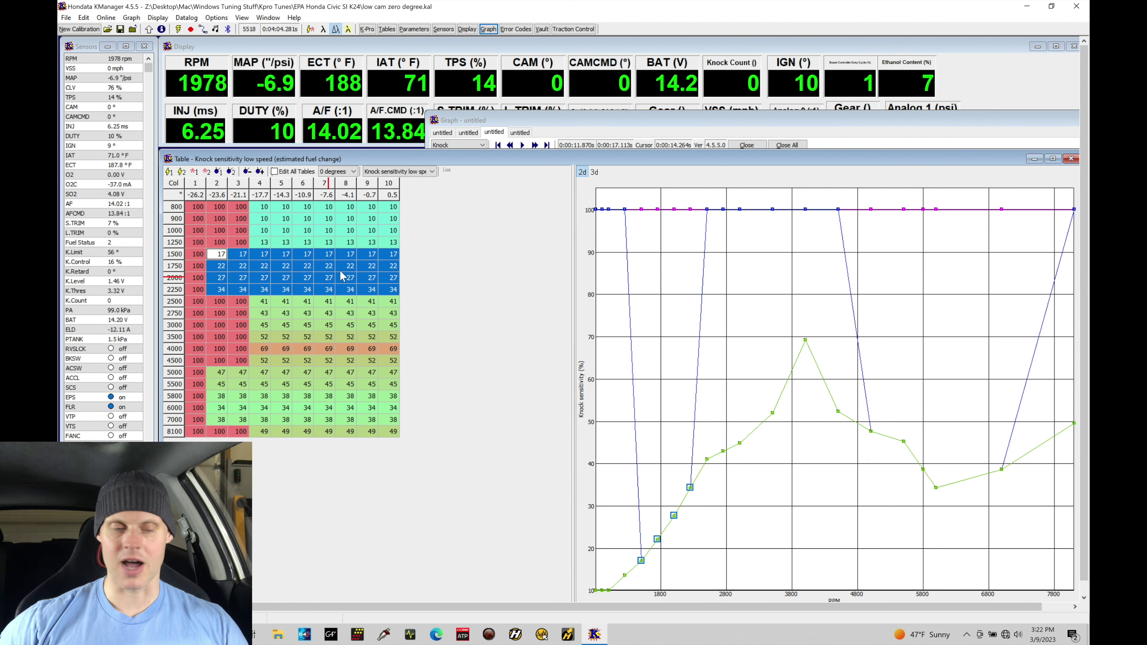
click(488, 29)
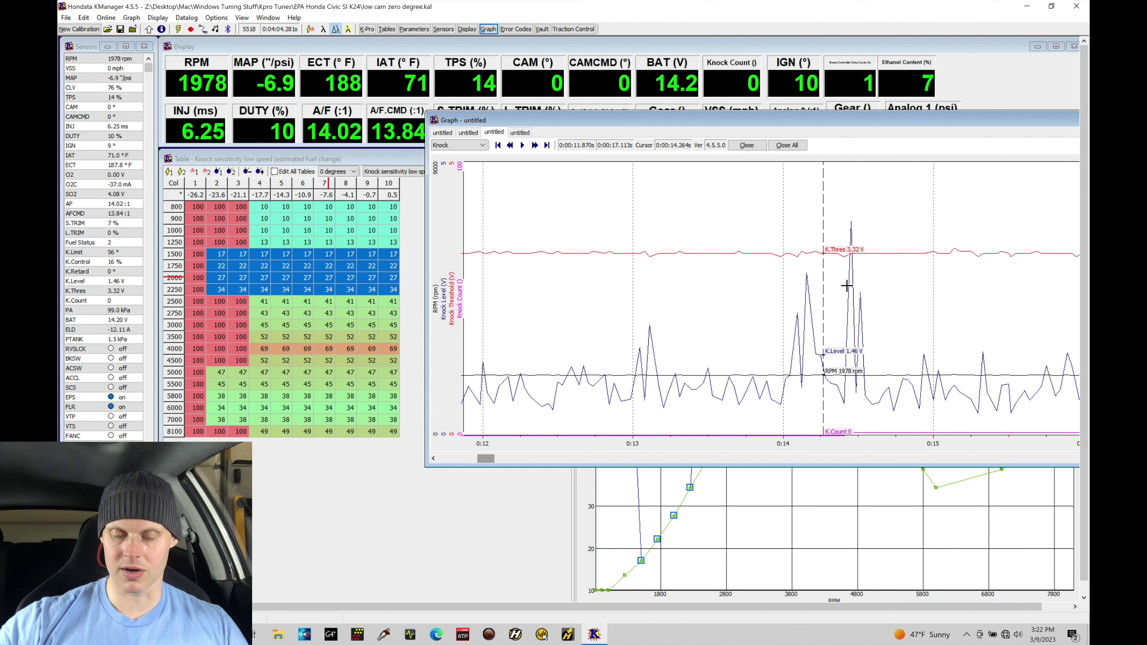
drag(827, 347, 854, 347)
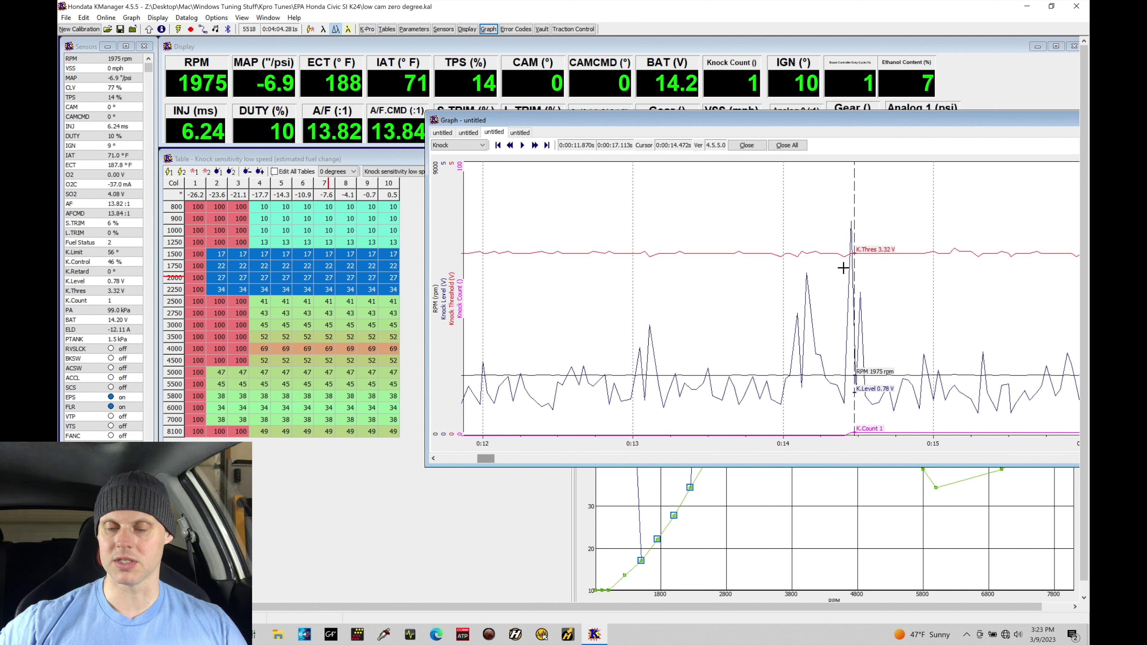
Step the log cursor to 14.00, 14.175 and the knock peak, then show Ignition low speed.
click(761, 338)
click(784, 339)
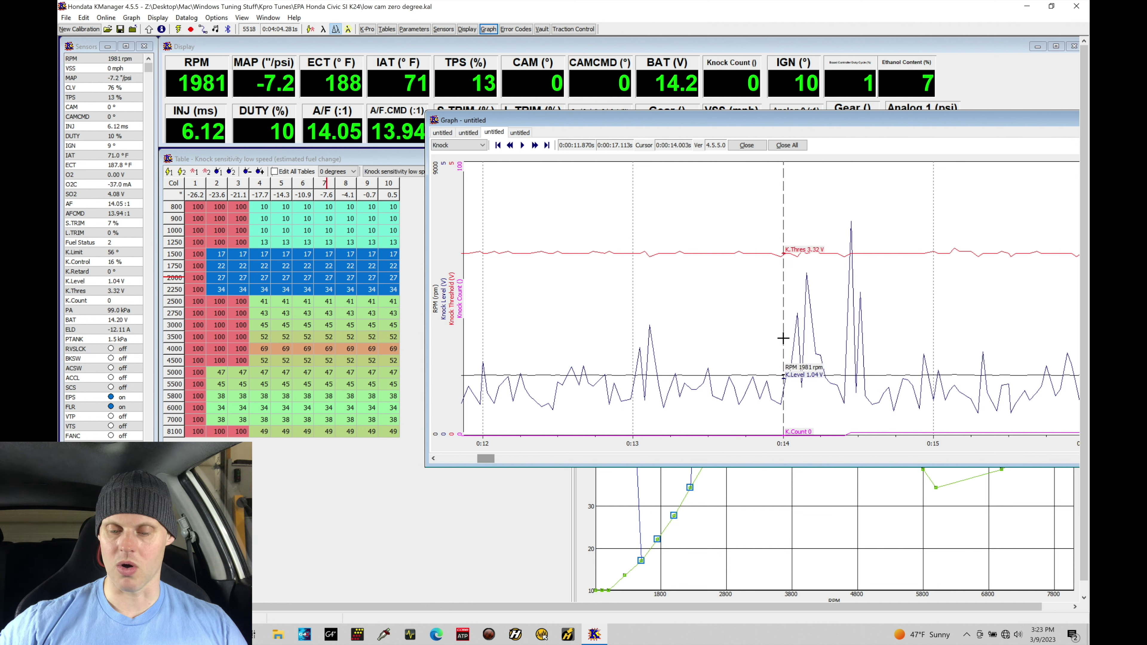
click(810, 322)
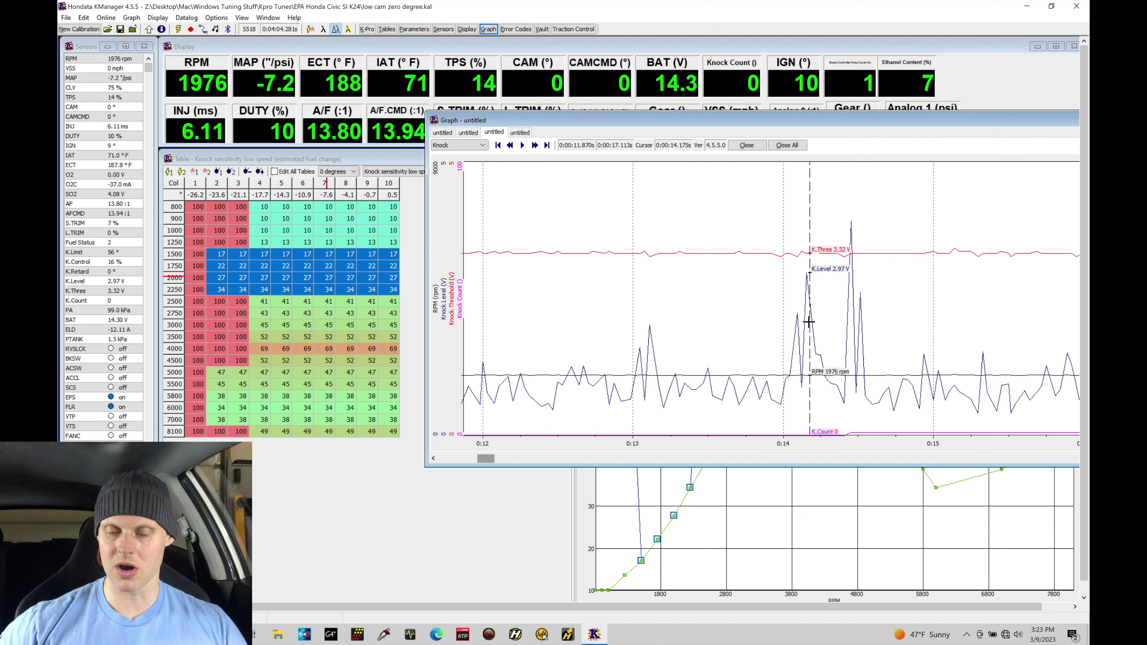
click(852, 300)
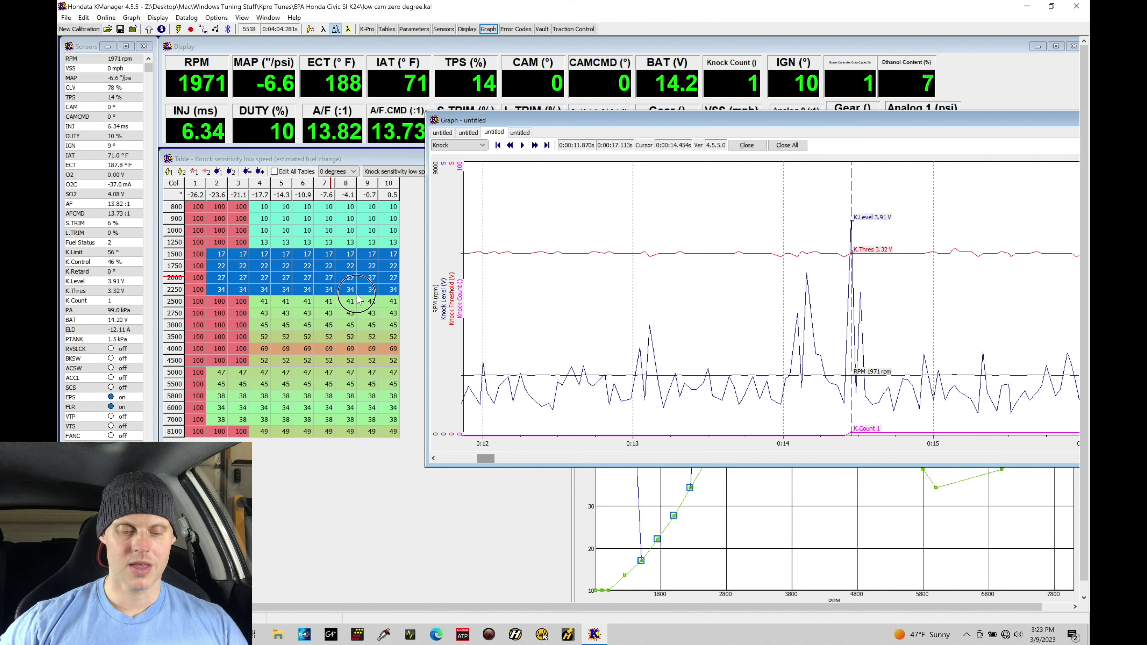
click(366, 290)
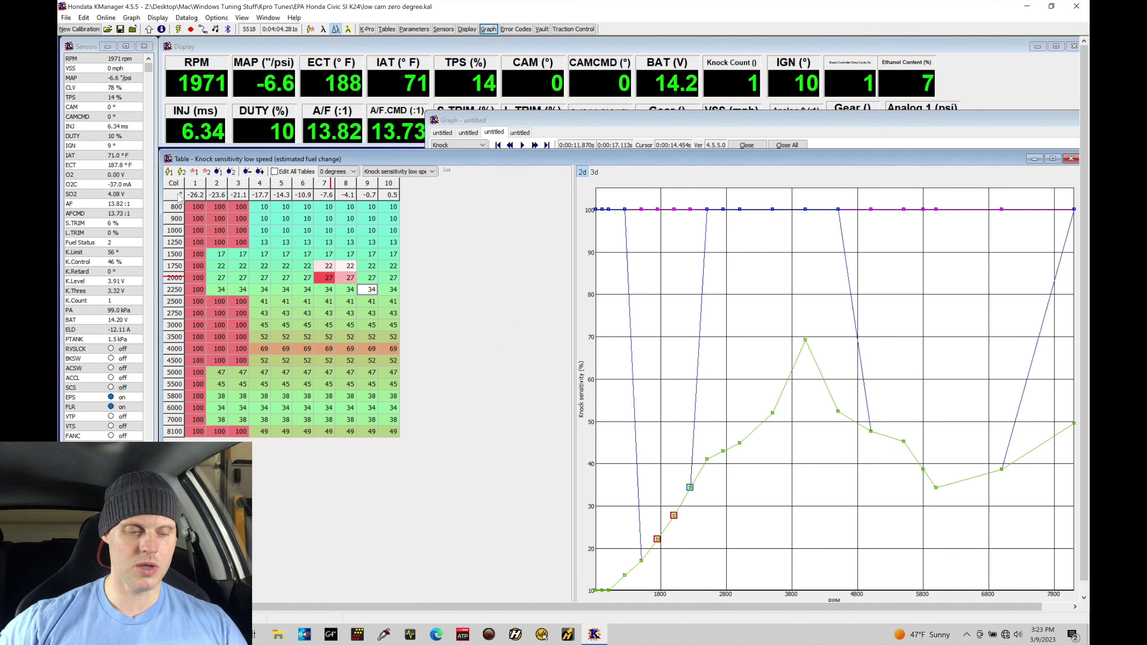
click(168, 172)
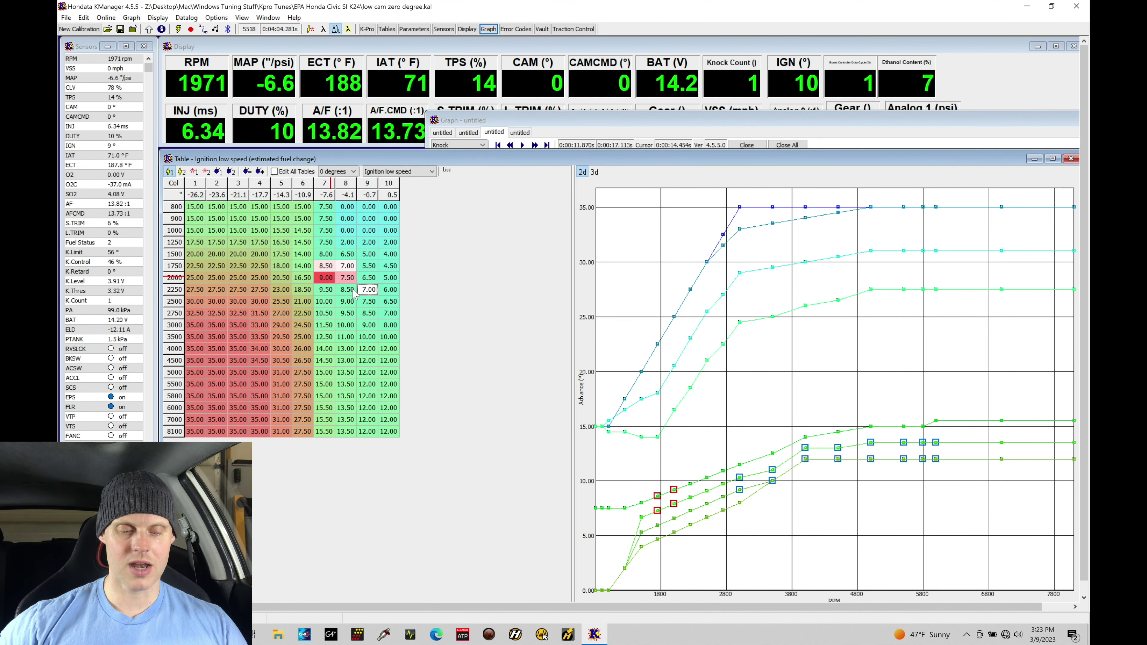